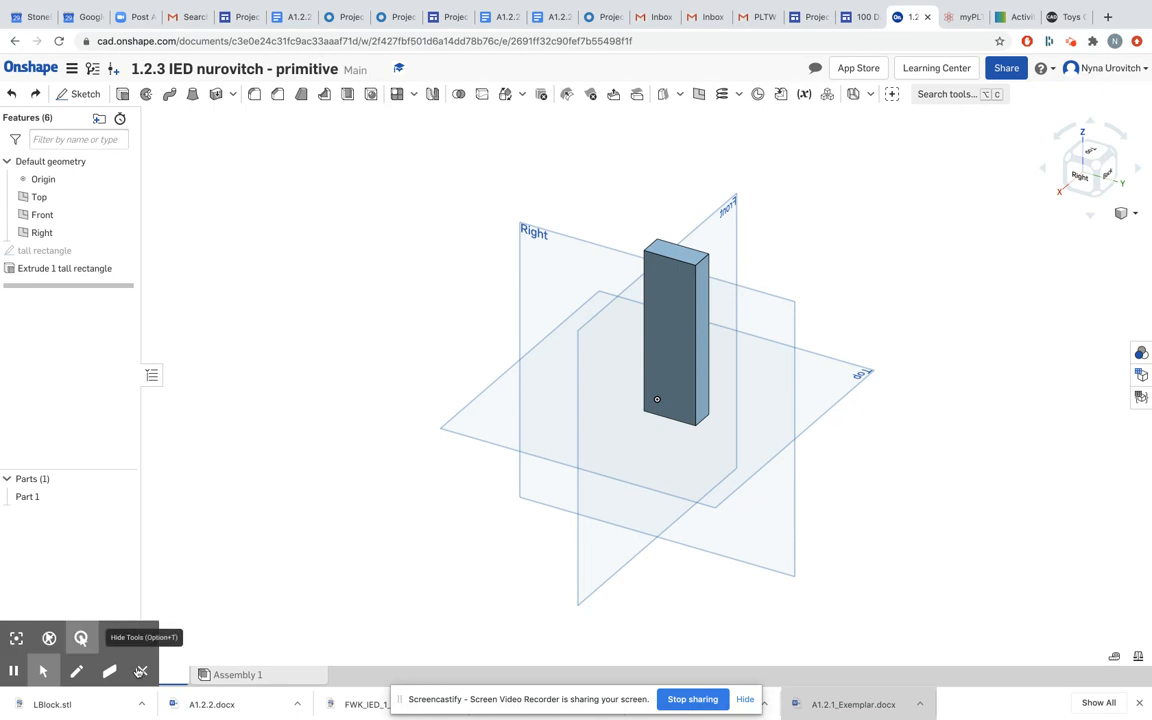
Create a new part studio in the document.
left_click(142, 672)
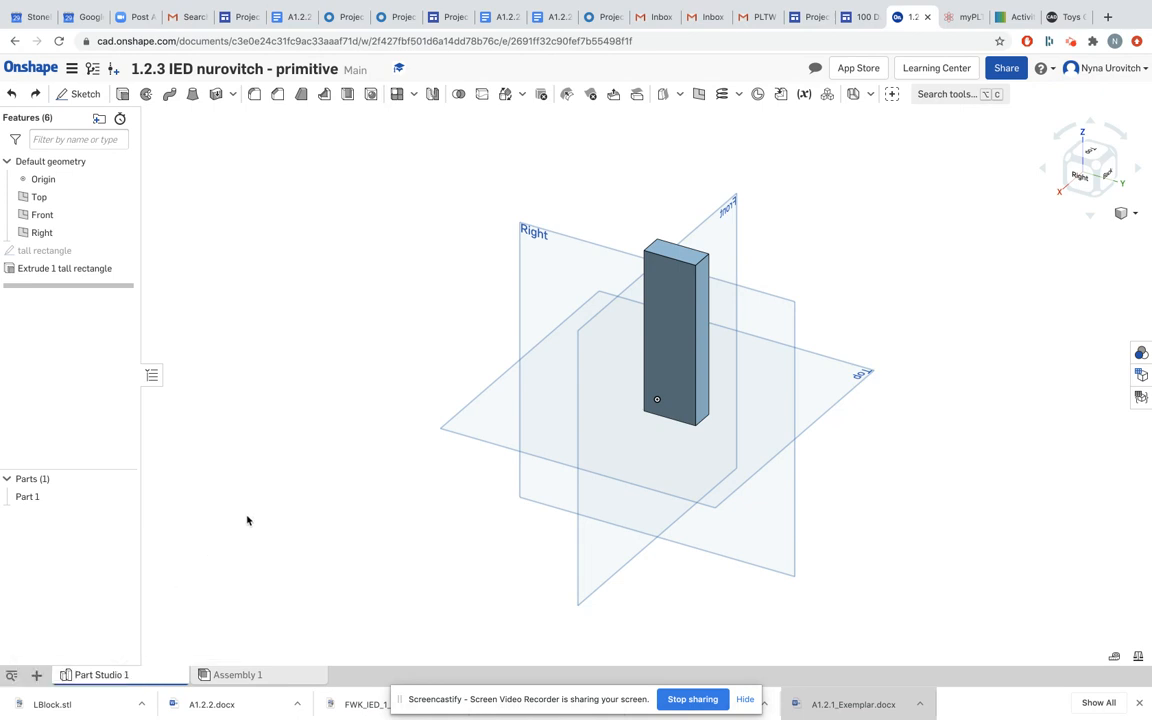
left_click(37, 676)
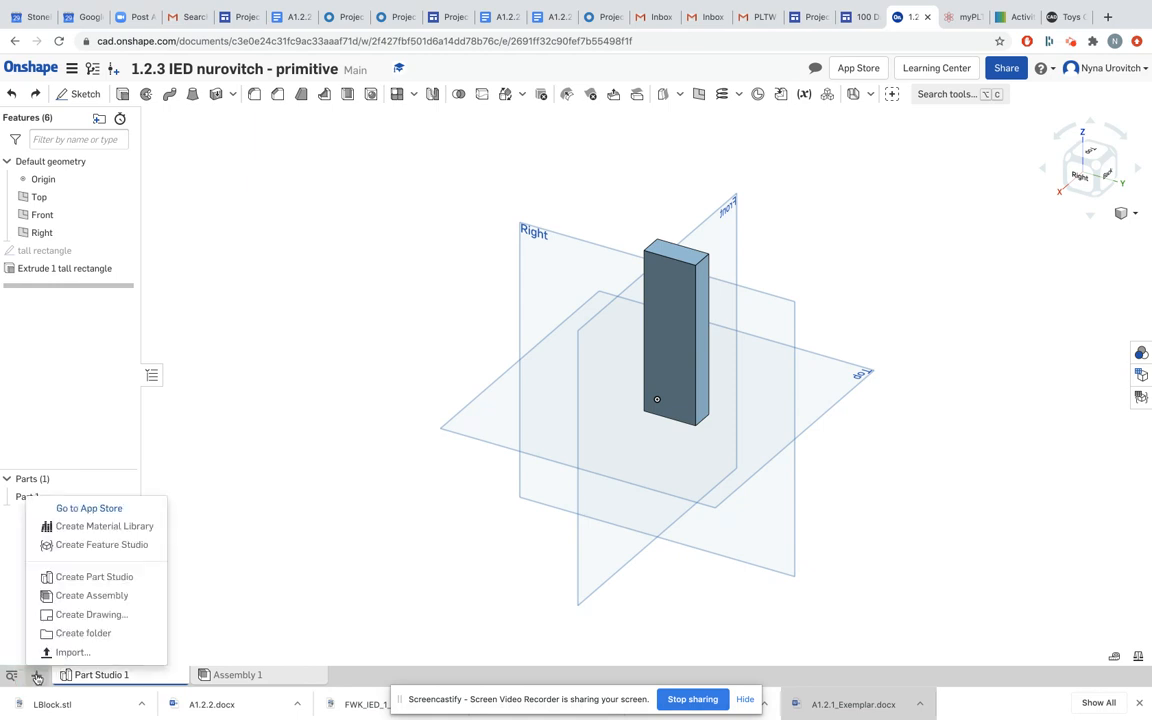
left_click(86, 578)
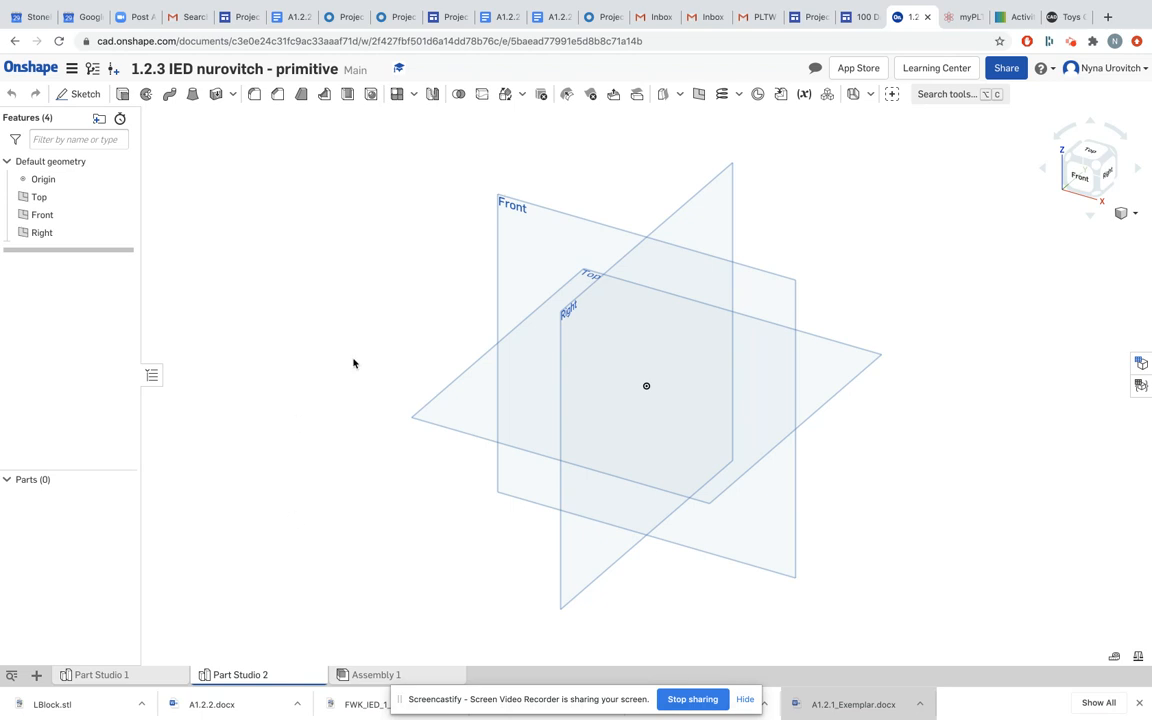
Start a sketch on the Right plane, viewed face-on, and name it "Sketch triangle".
left_click(621, 318)
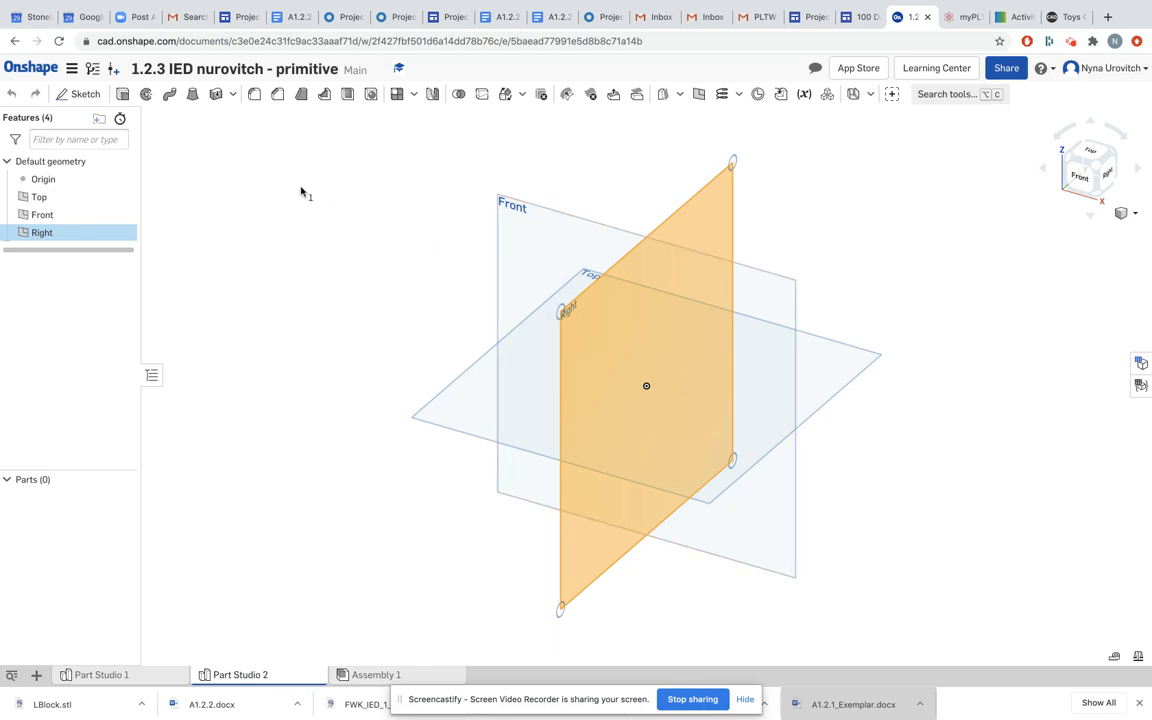
left_click(1105, 174)
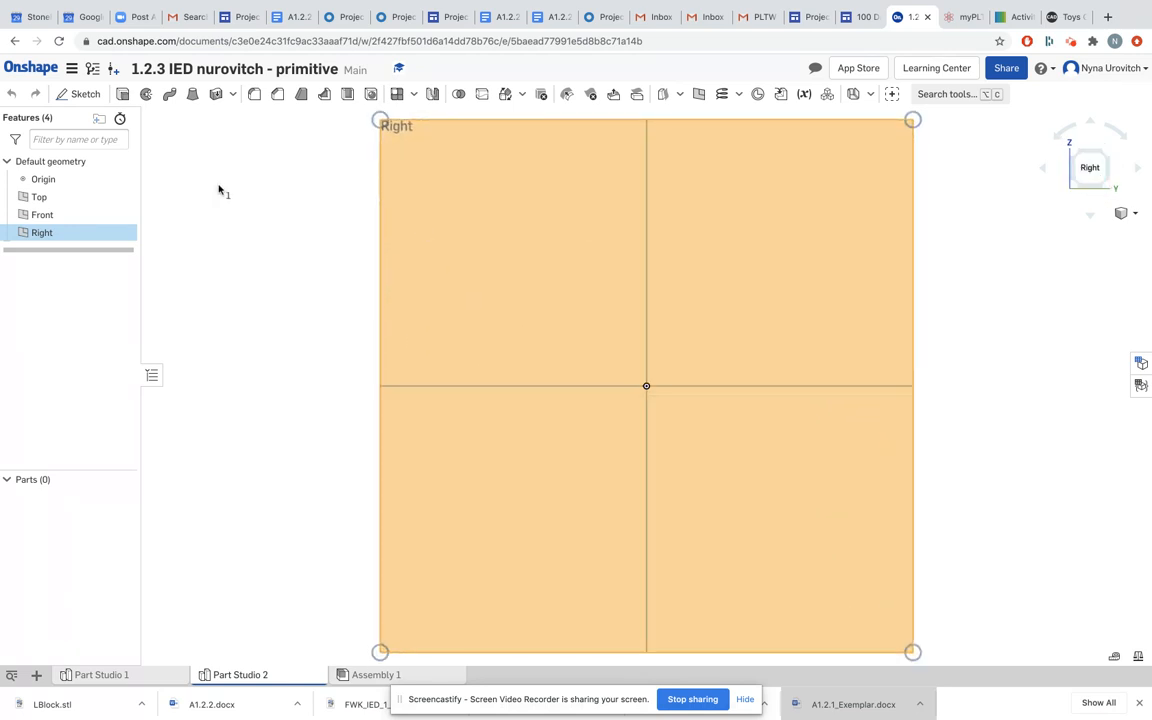
left_click(80, 95)
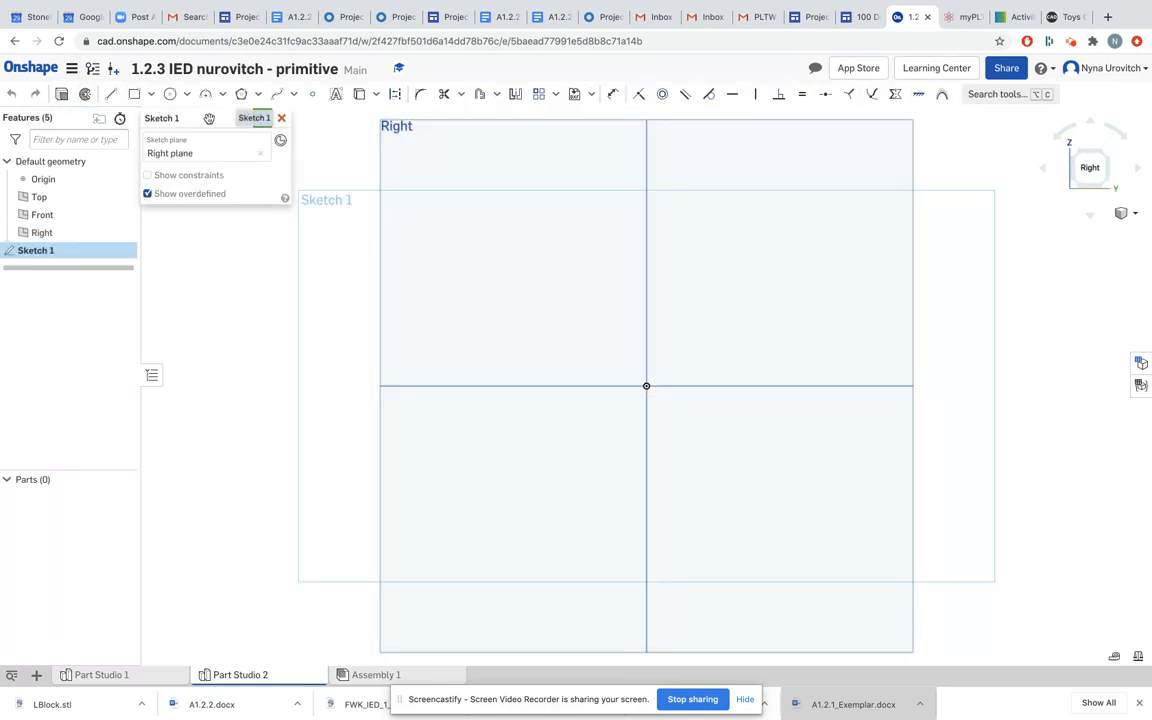
left_click(243, 118)
left_click(195, 117)
type("triangle")
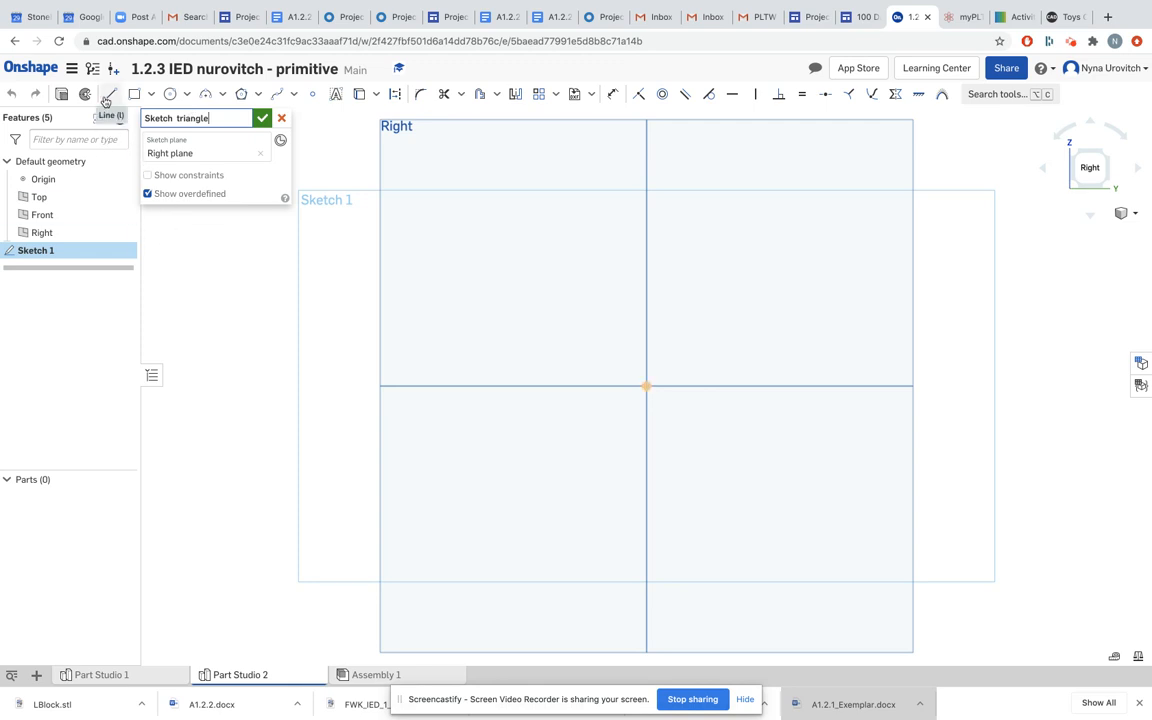
Draw a closed right triangle from the origin with a vertical leg about 1.44 in and a horizontal leg about 1.28 in.
left_click(105, 99)
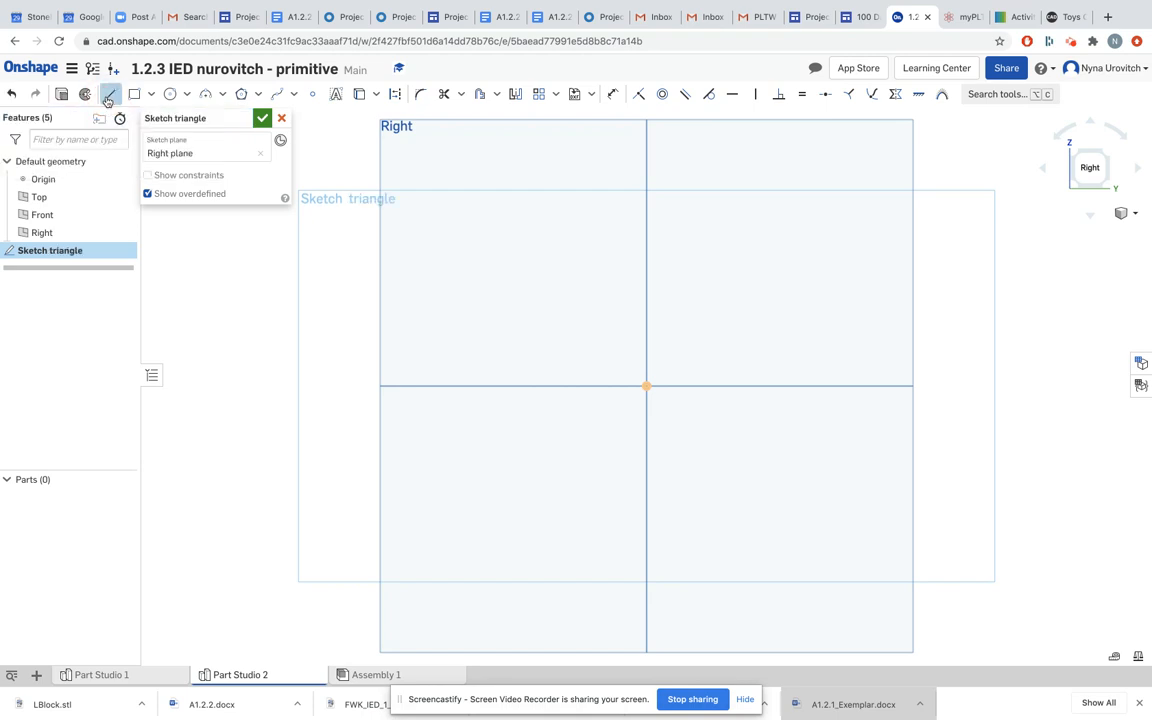
left_click(647, 386)
left_click(646, 258)
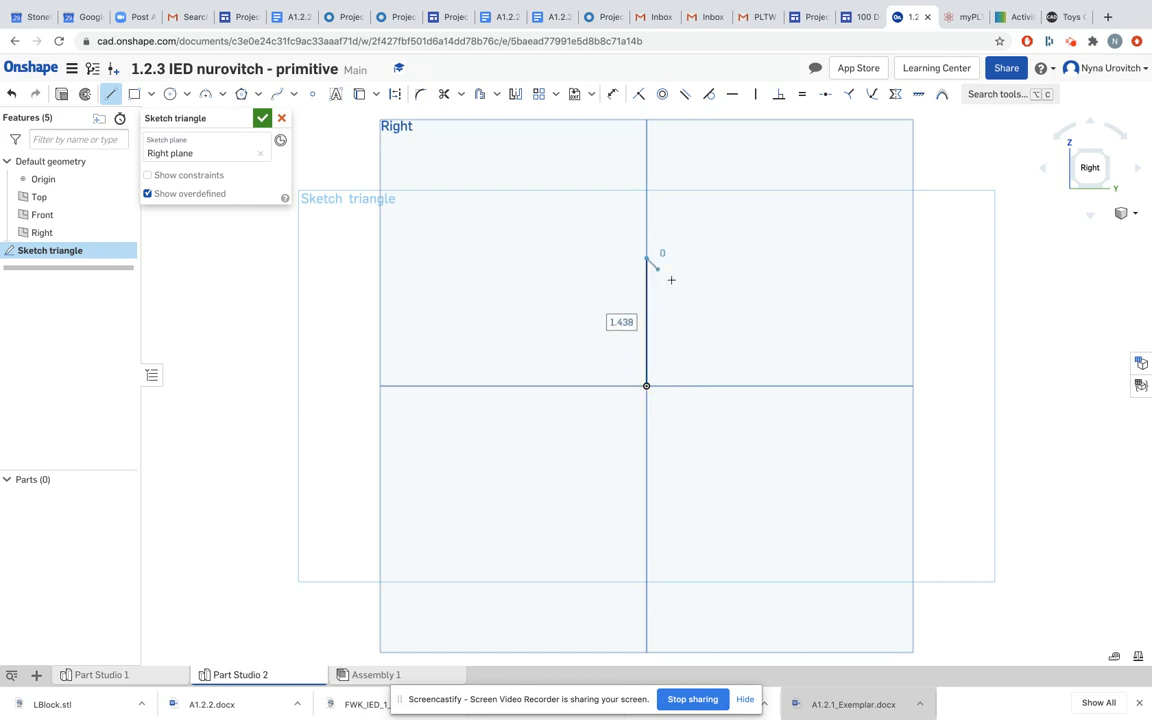
left_click(760, 385)
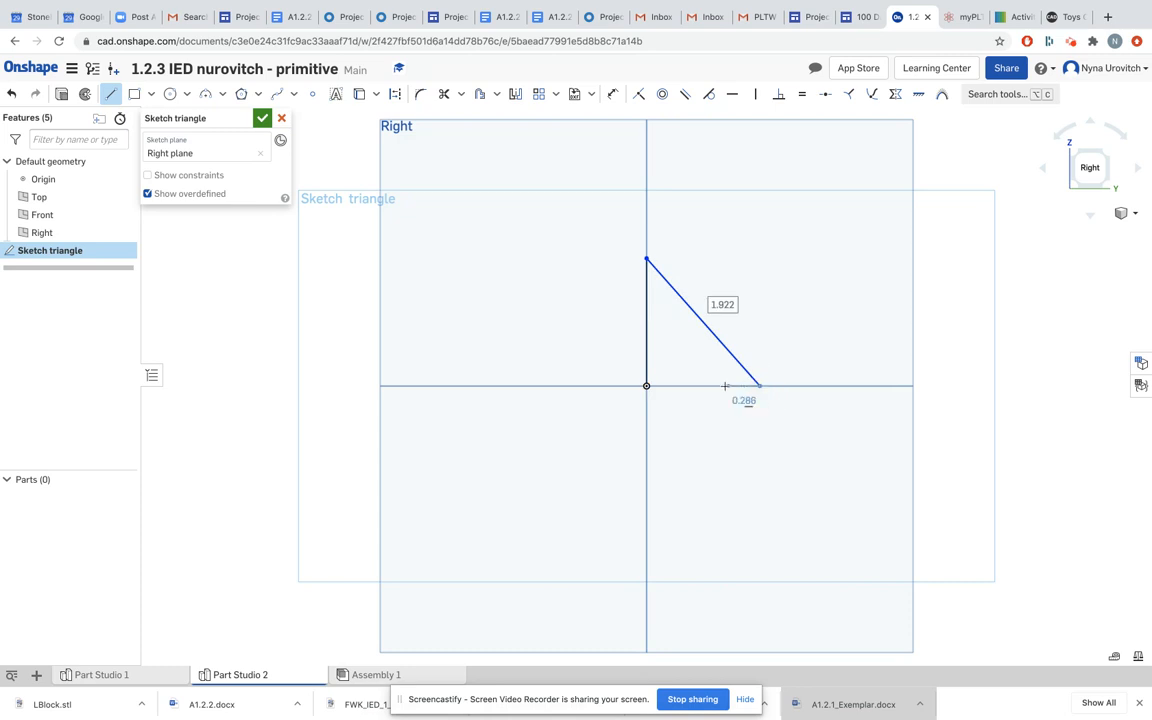
left_click(647, 386)
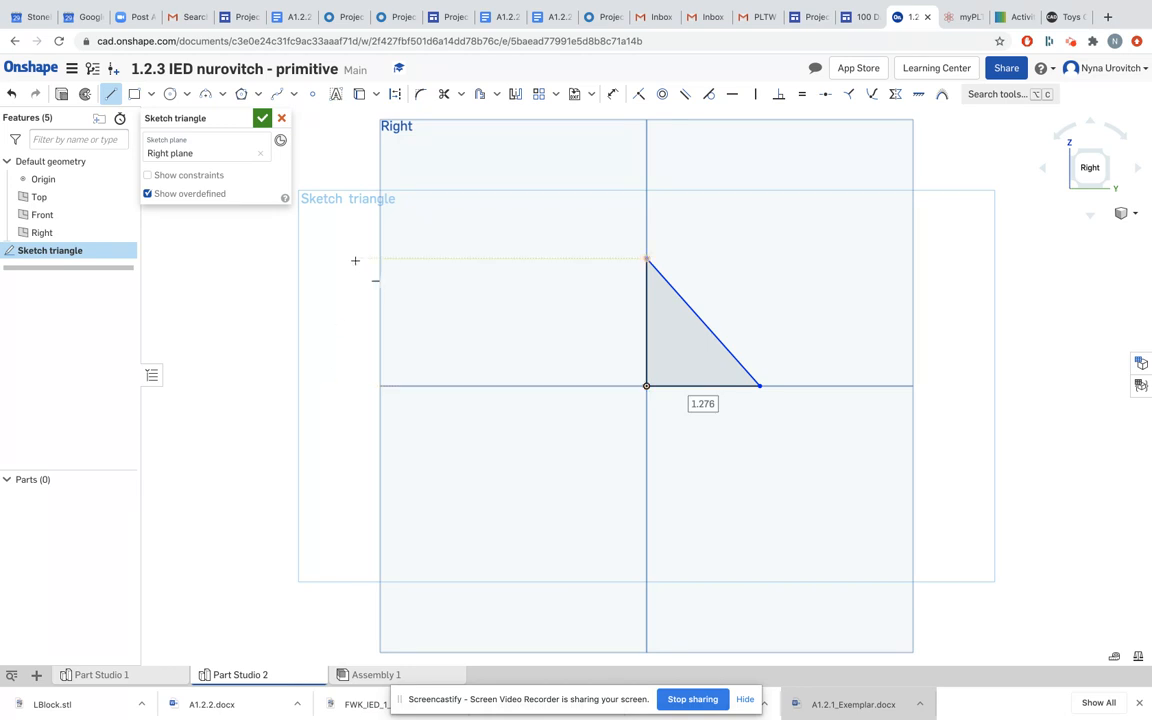
Dimension the triangle's horizontal leg at 1.124 in.
left_click(611, 95)
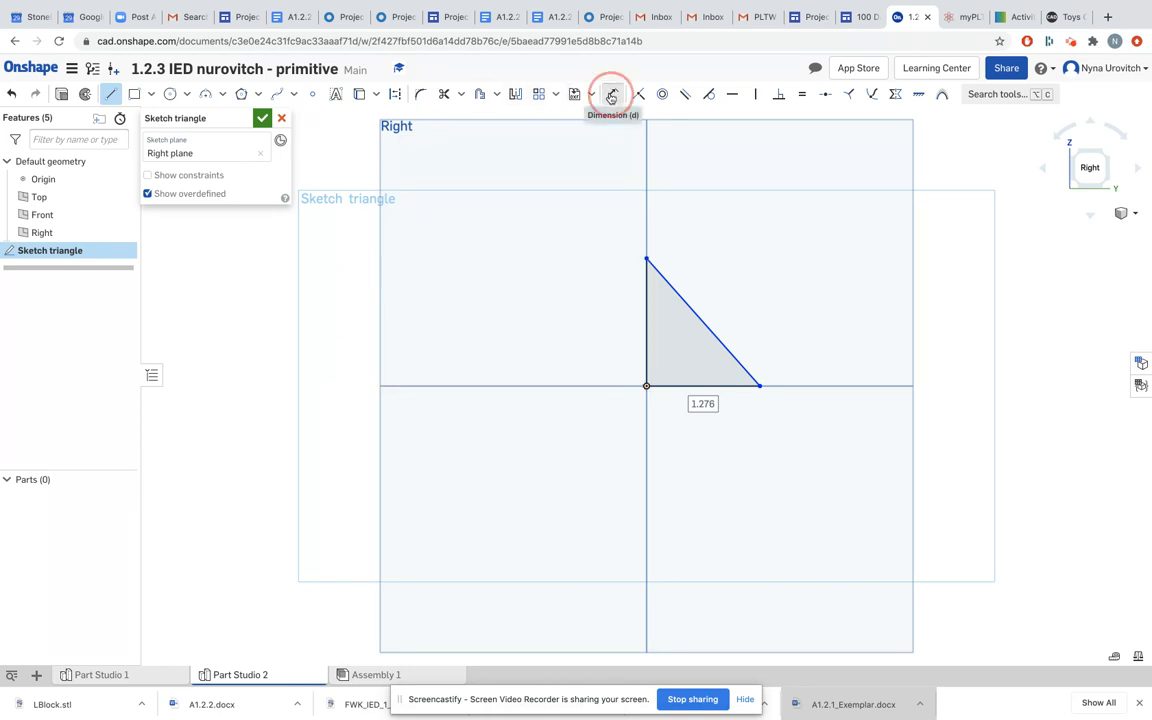
left_click(687, 386)
left_click(687, 437)
type("1.124")
key("Return")
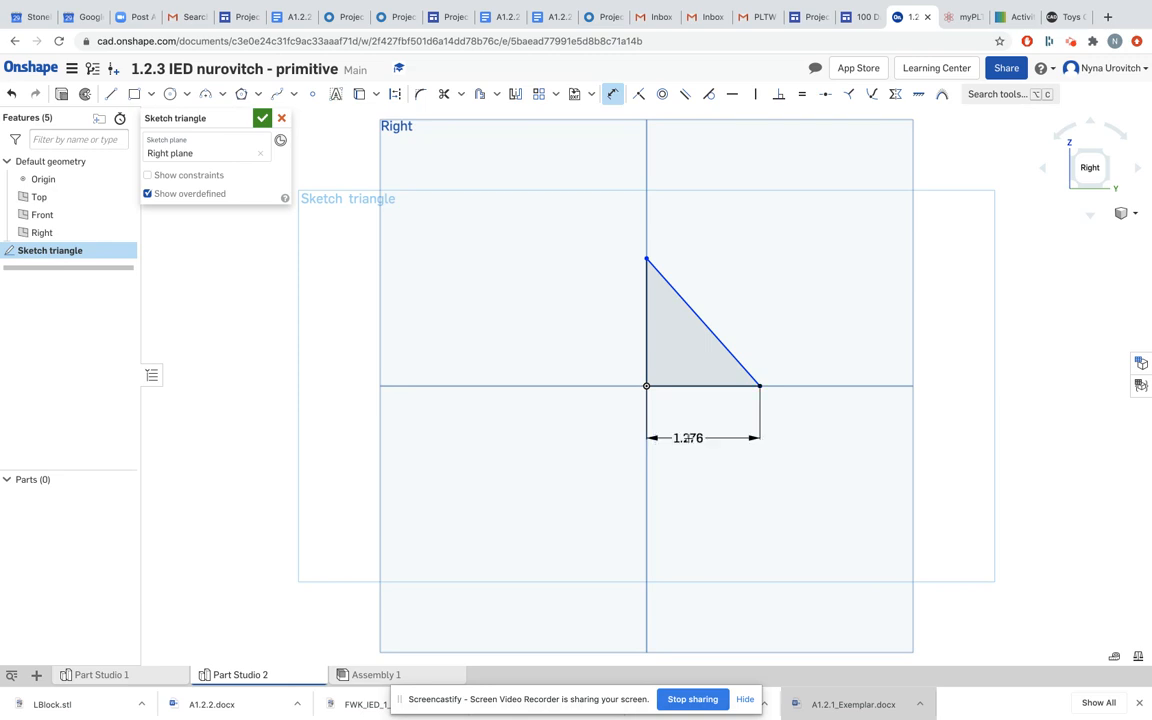
Dimension the triangle's vertical leg at 1.125 in.
left_click(647, 327)
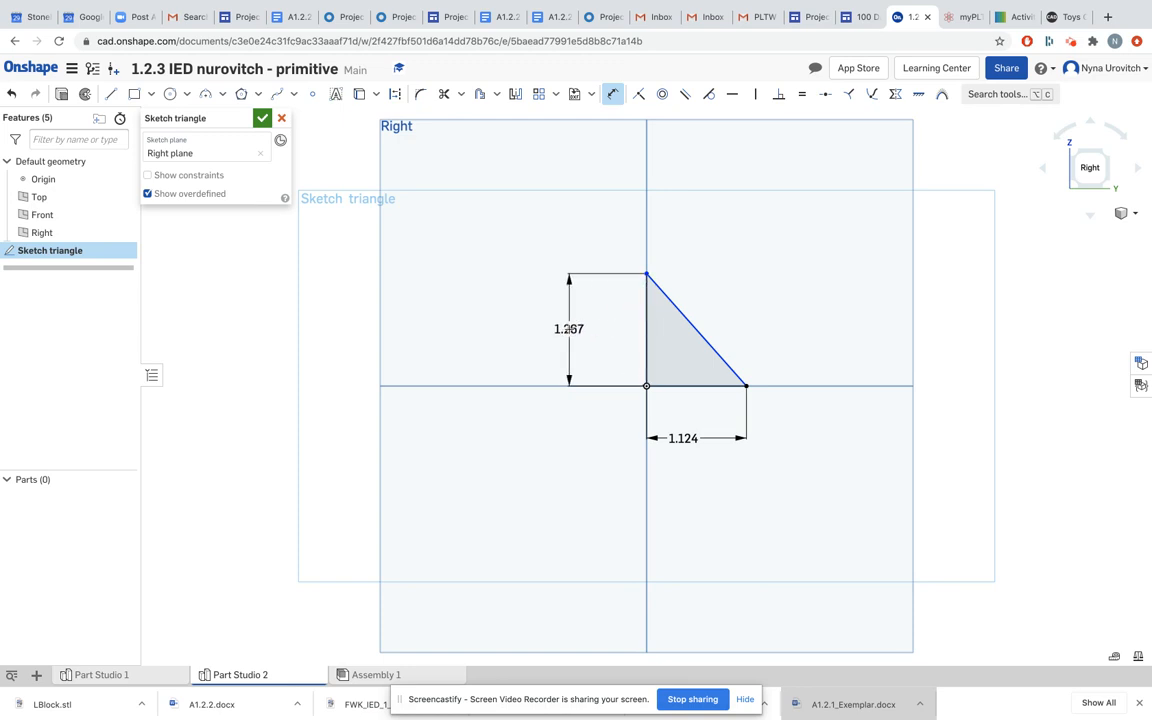
left_click(568, 328)
key("BackSpace")
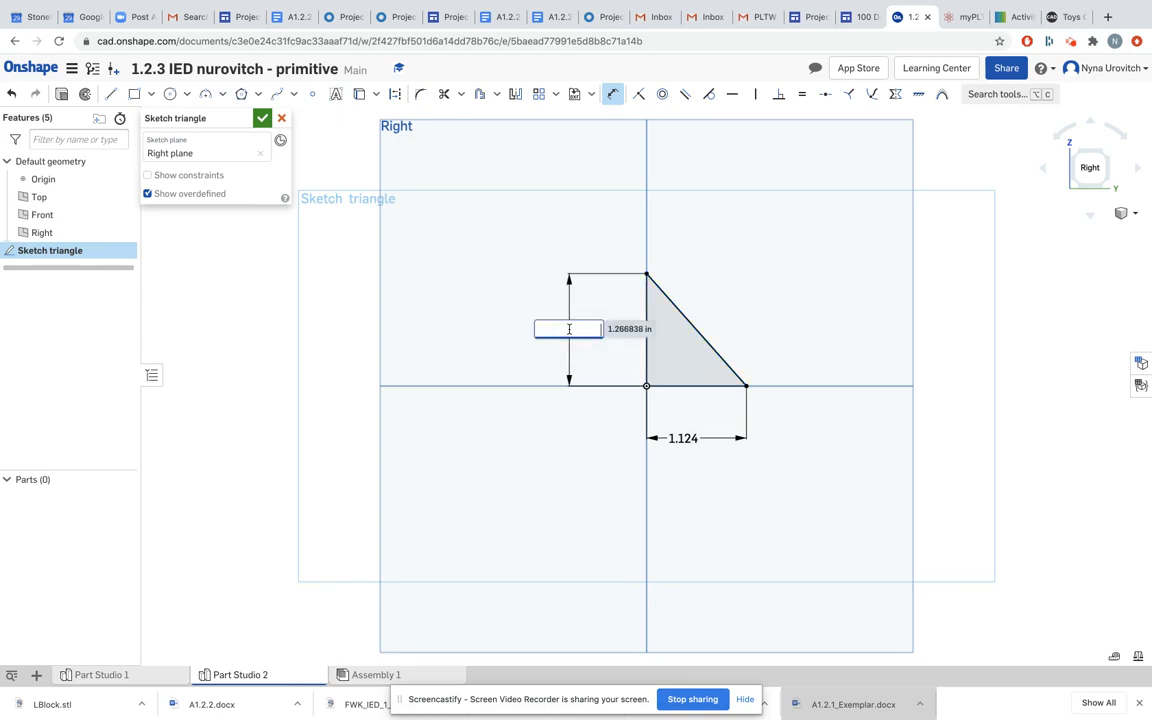
type("1.125")
key("Return")
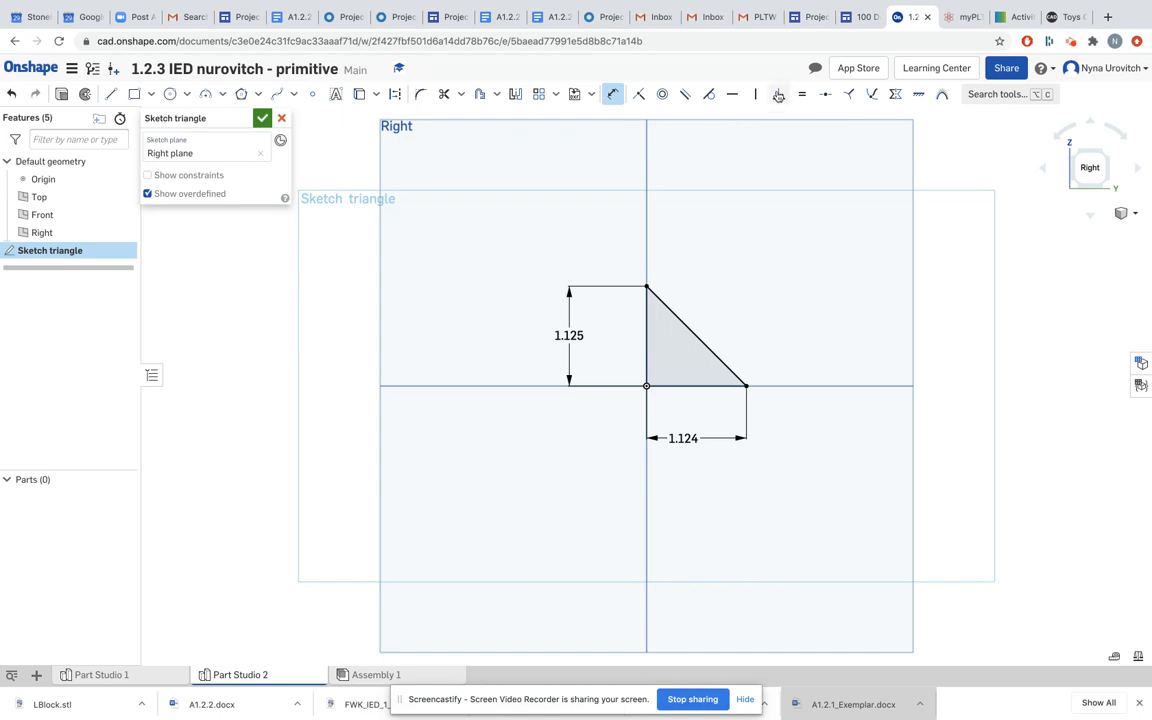
Apply a perpendicular constraint between the triangle's vertical and horizontal legs and display the sketch constraints.
left_click(779, 94)
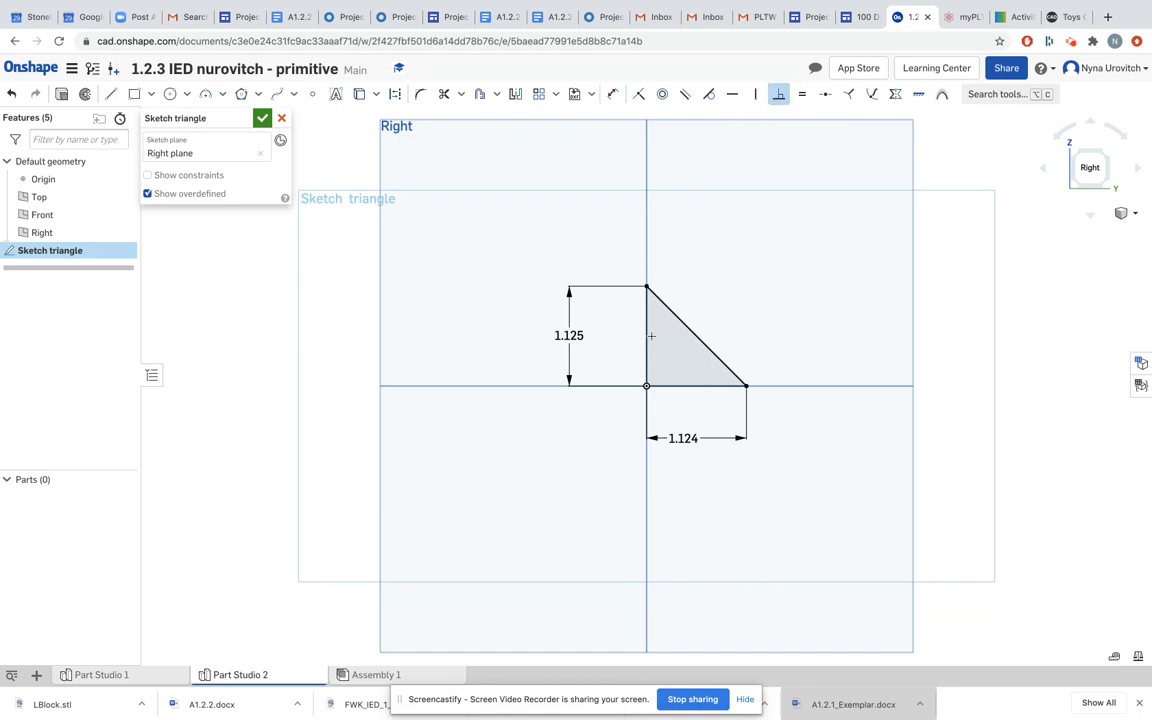
left_click(647, 338)
left_click(686, 386)
left_click(148, 176)
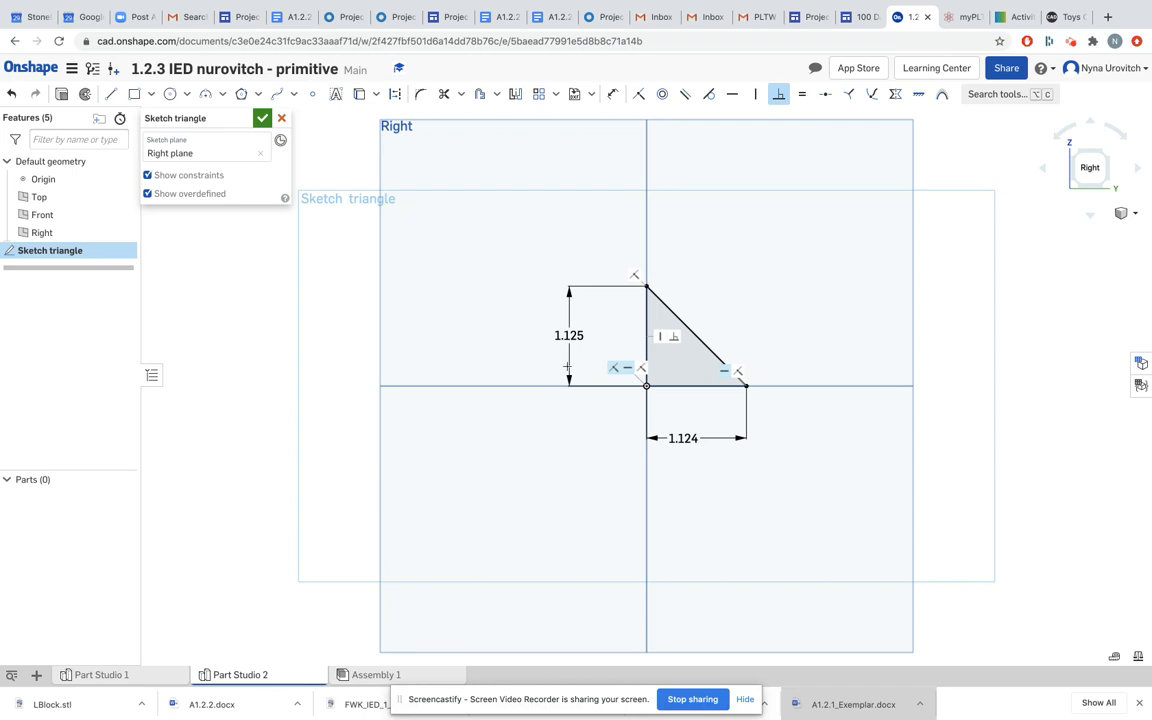
left_click(698, 386)
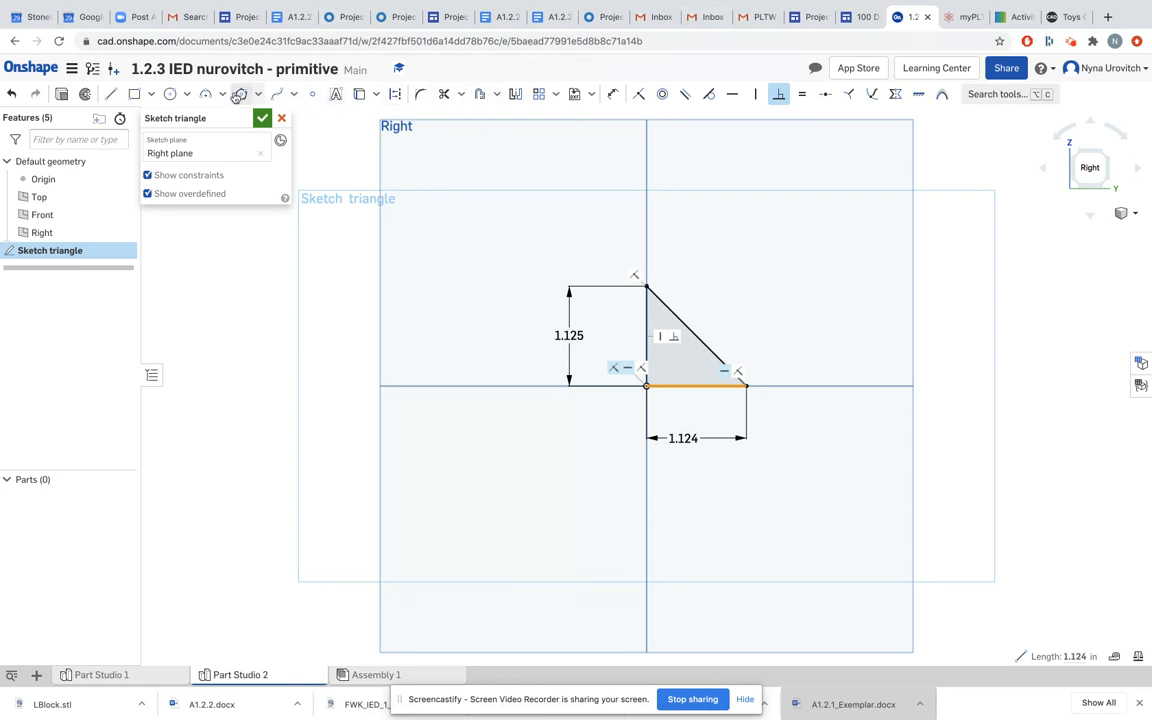
Set the horizontal leg's dimension to 1.125 in and finish the triangle sketch.
left_click(612, 93)
left_click(681, 437)
double_click(684, 439)
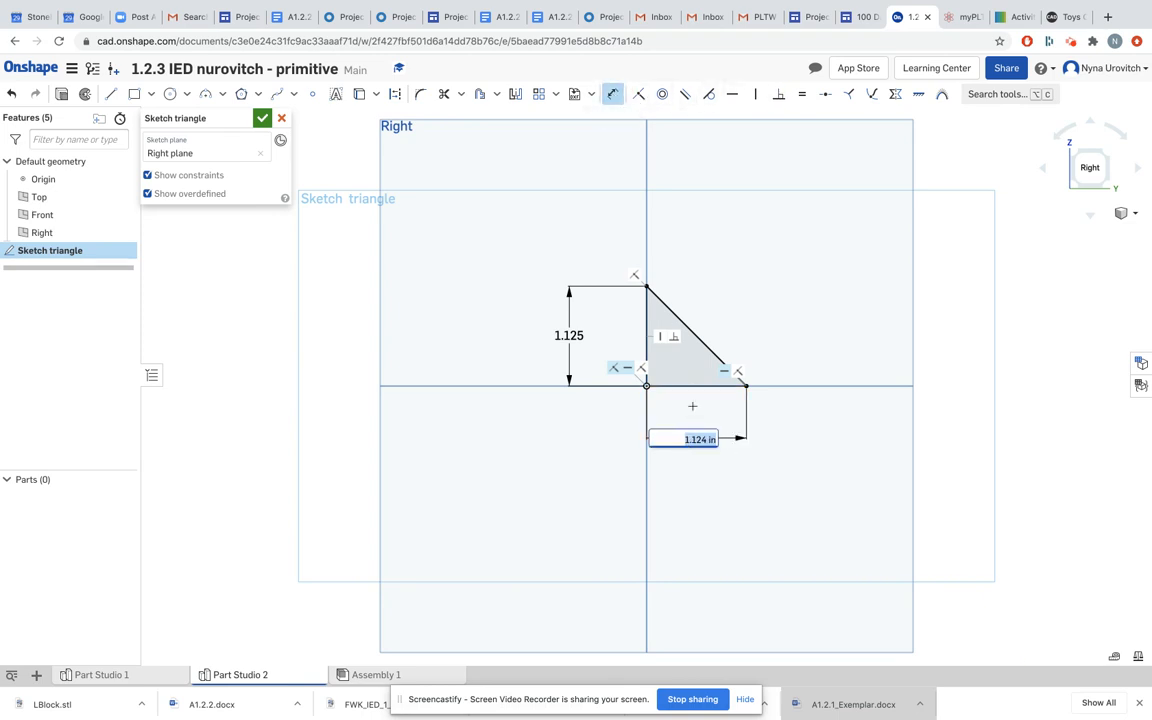
key("BackSpace")
type("1.125")
key("Return")
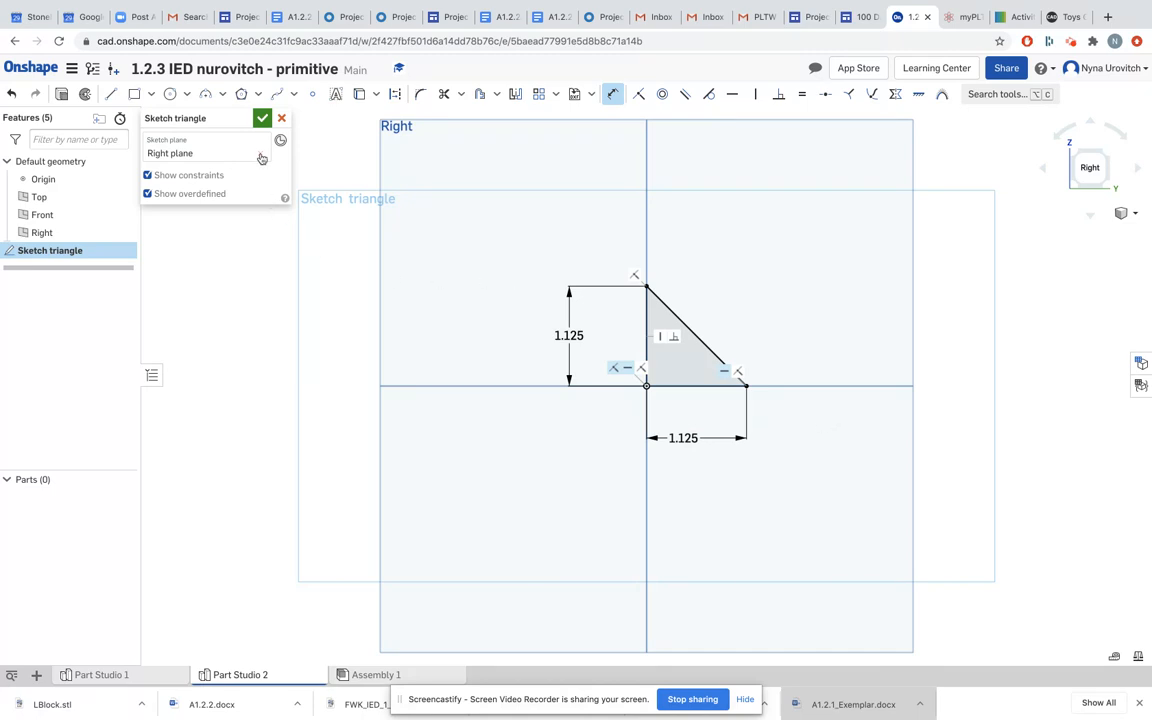
left_click(264, 119)
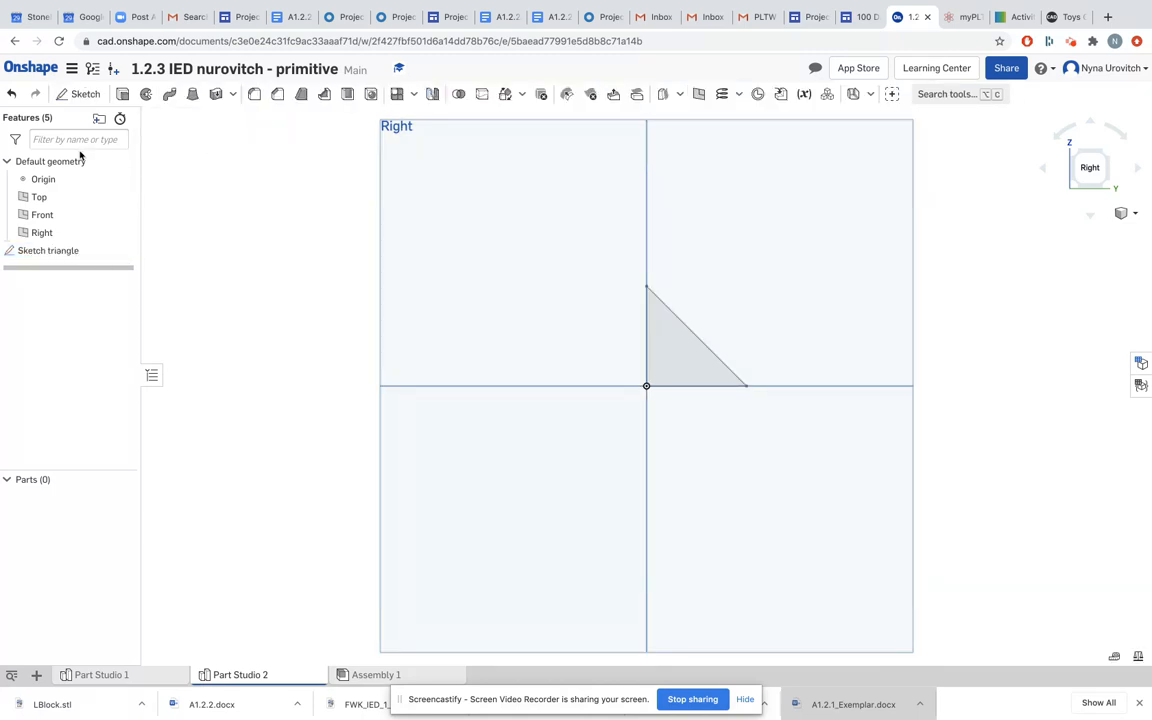
Start a new solid extrude and name it "Extrude triangle".
left_click(122, 94)
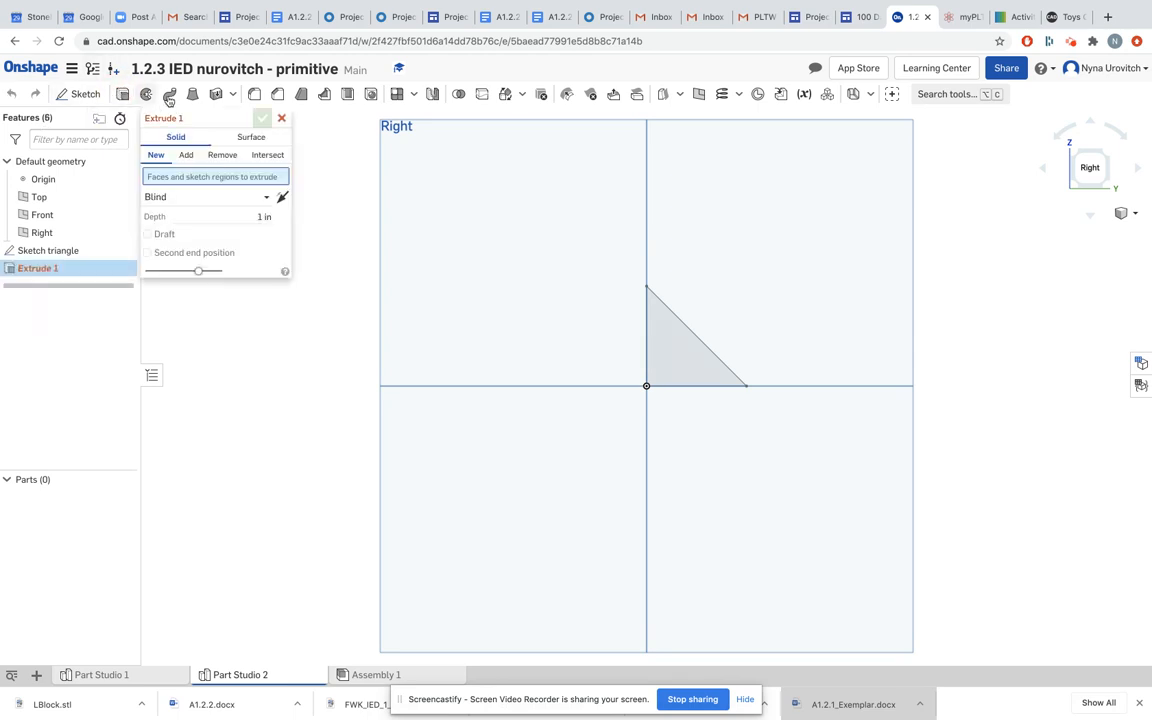
left_click(242, 118)
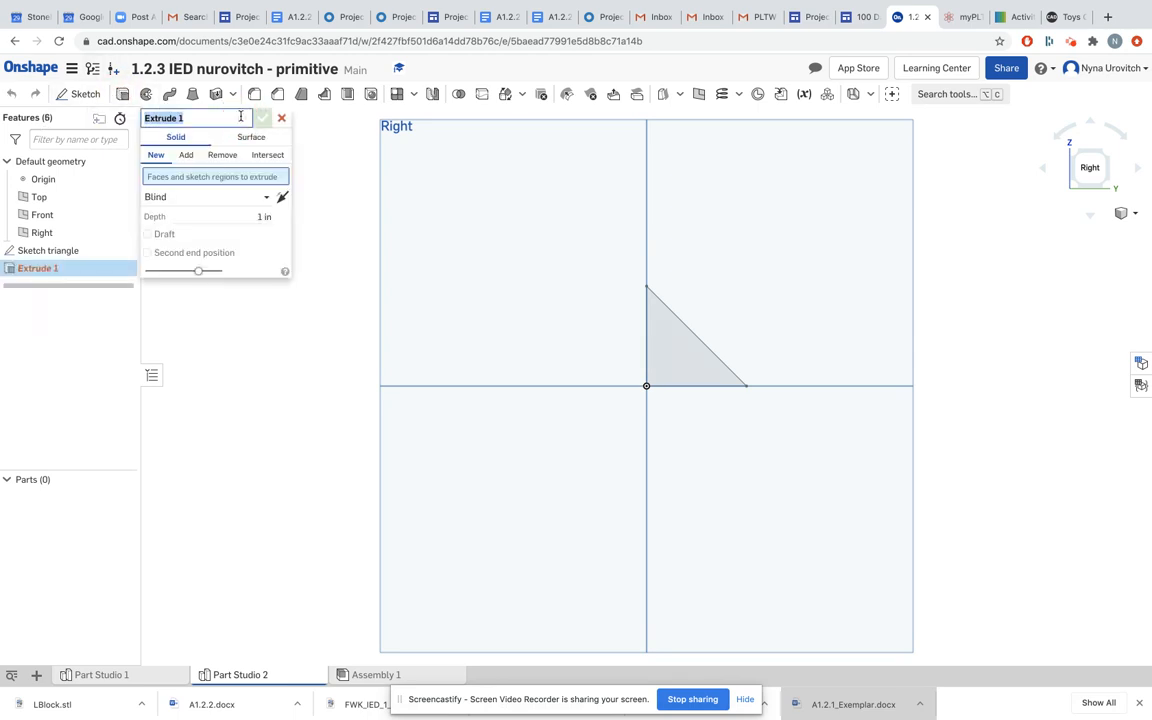
left_click(241, 117)
type("triangle")
Choose the triangle sketch region as the extrude profile and set the blind depth to 1.125 in.
left_click(263, 217)
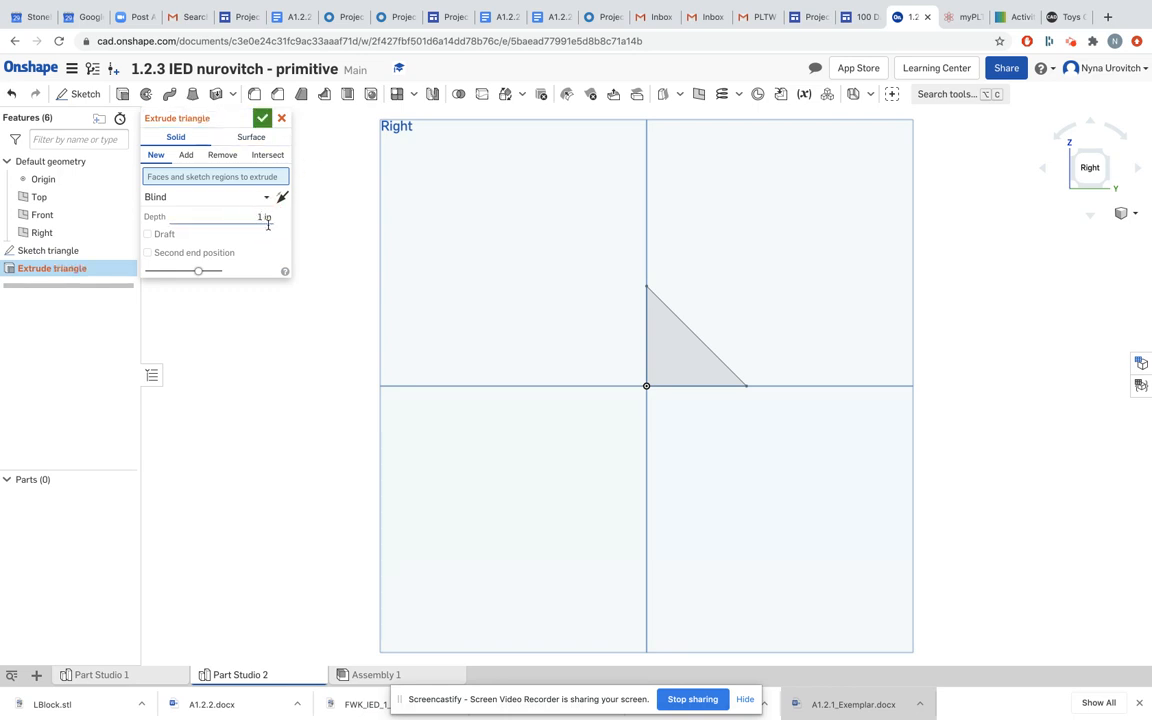
double_click(262, 217)
left_click(674, 341)
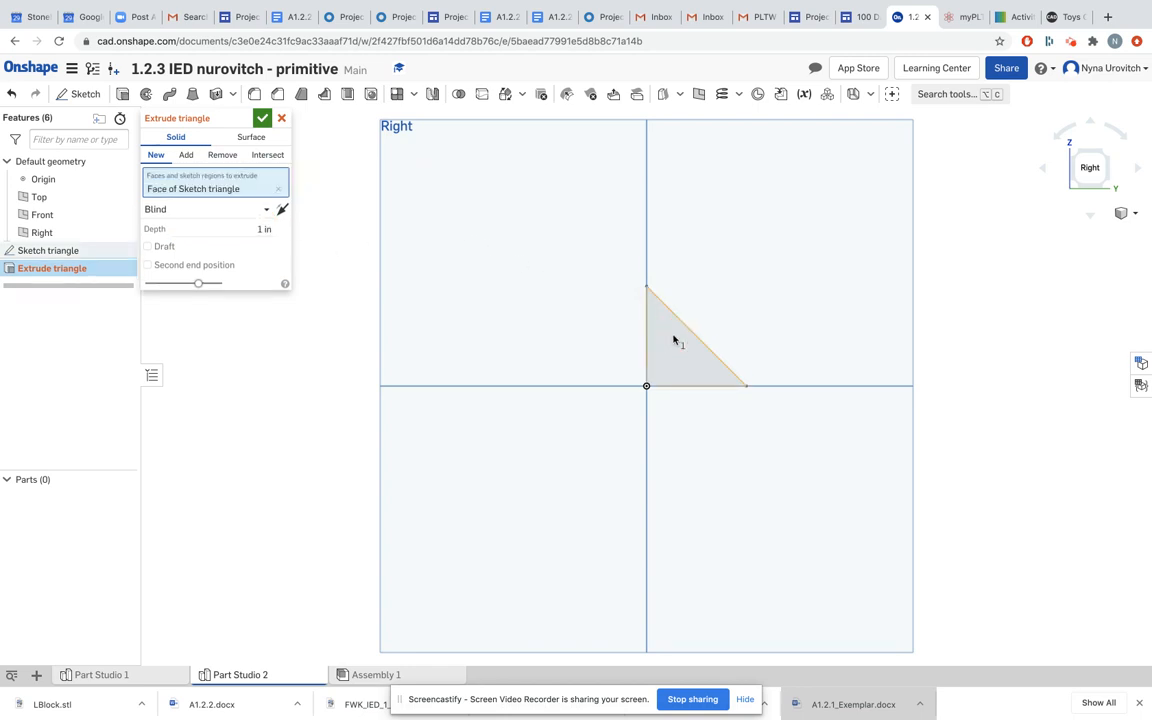
left_click(263, 229)
type("1.125")
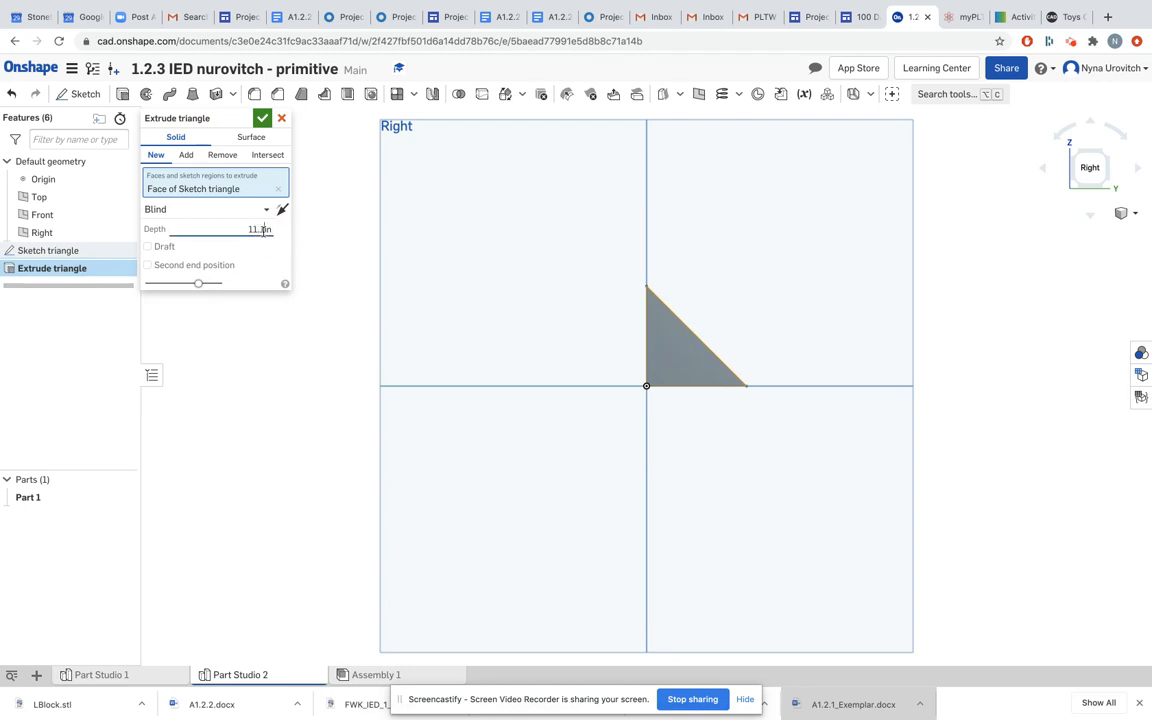
key("BackSpace")
key("BackSpace")
key("BackSpace")
key("BackSpace")
key("BackSpace")
type(".125")
triple_click(264, 230)
Check the extruded wedge from several view orientations and accept the extrude.
left_click(1130, 212)
left_click(1100, 231)
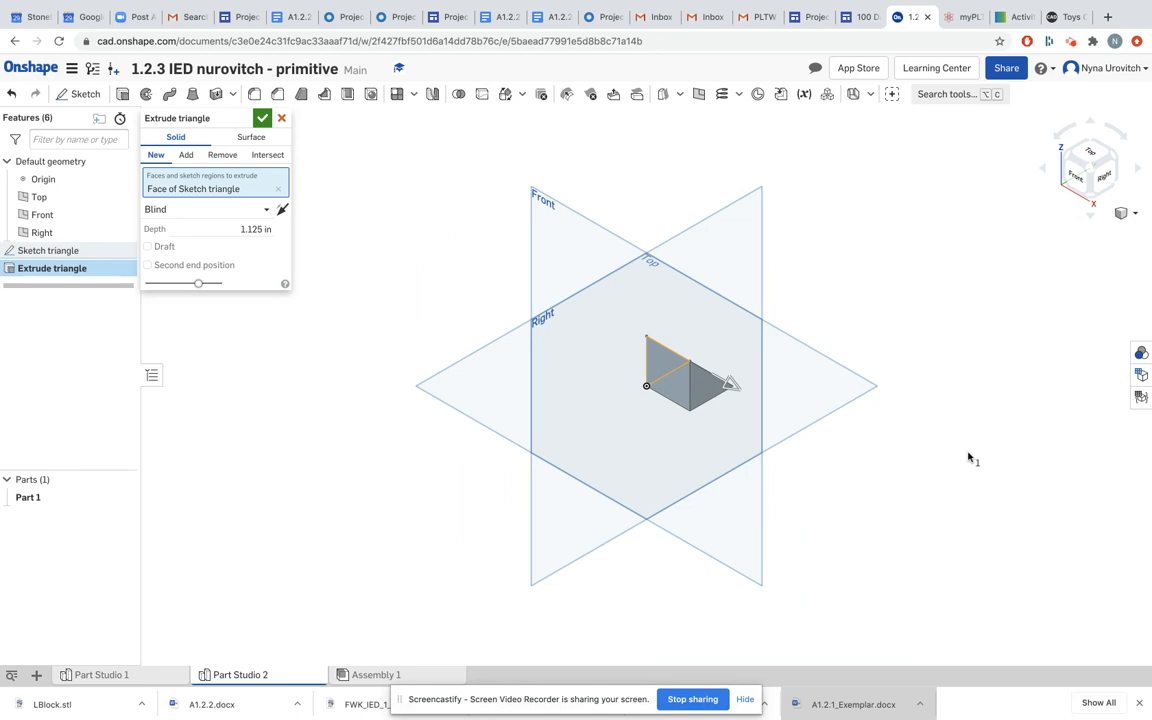
left_click(1063, 158)
left_click(1065, 158)
left_click(1065, 158)
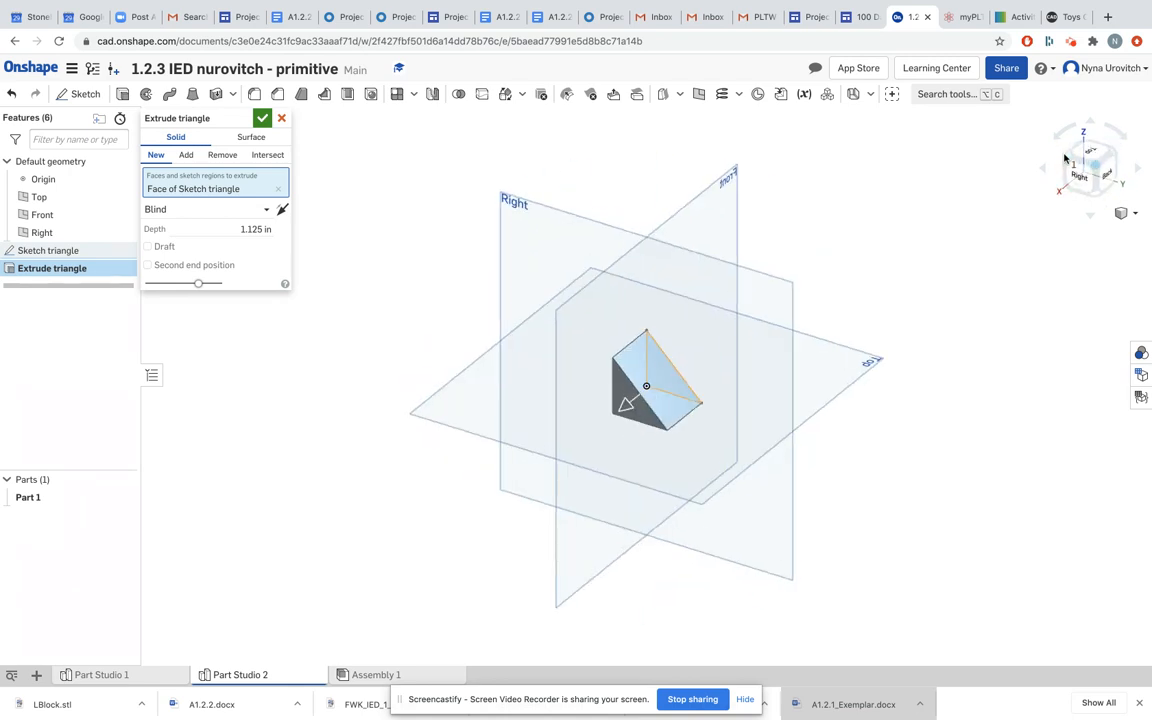
left_click(1066, 180)
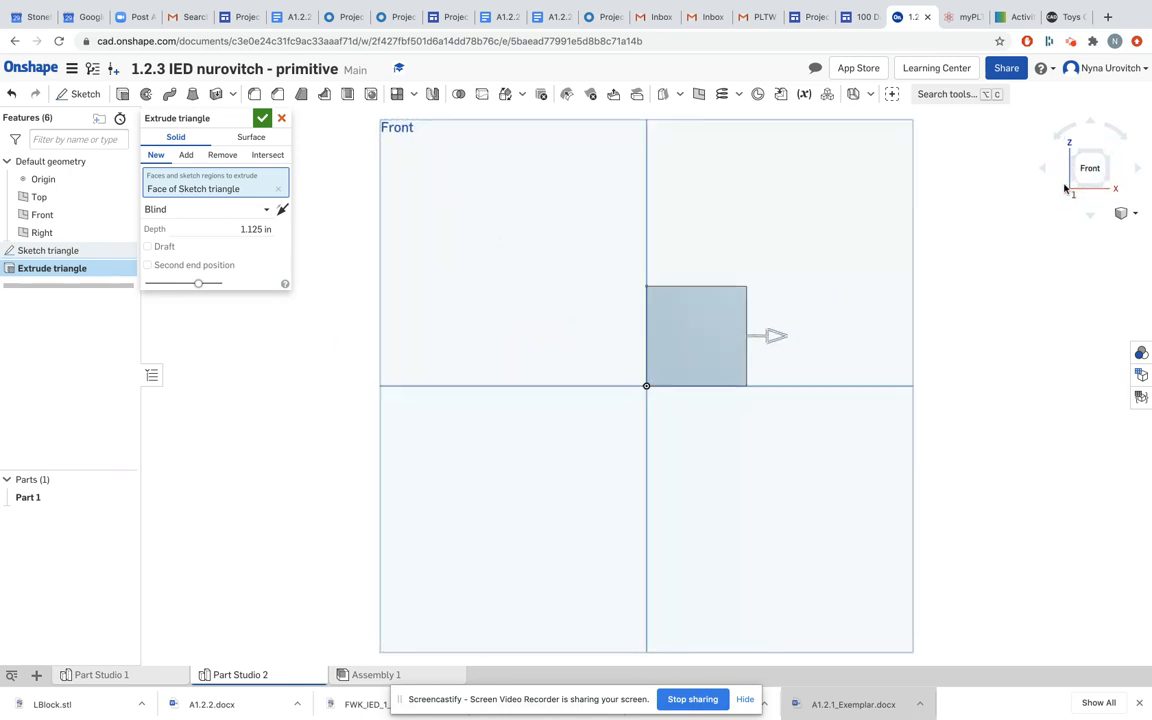
left_click(1073, 155)
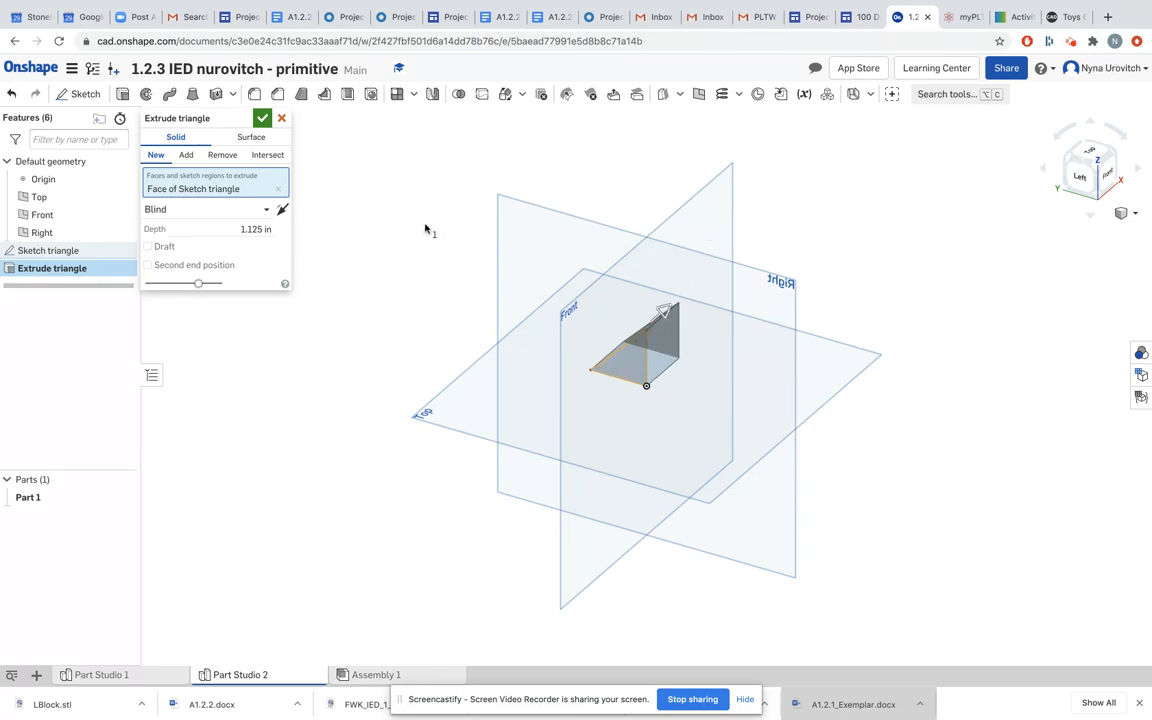
left_click(263, 119)
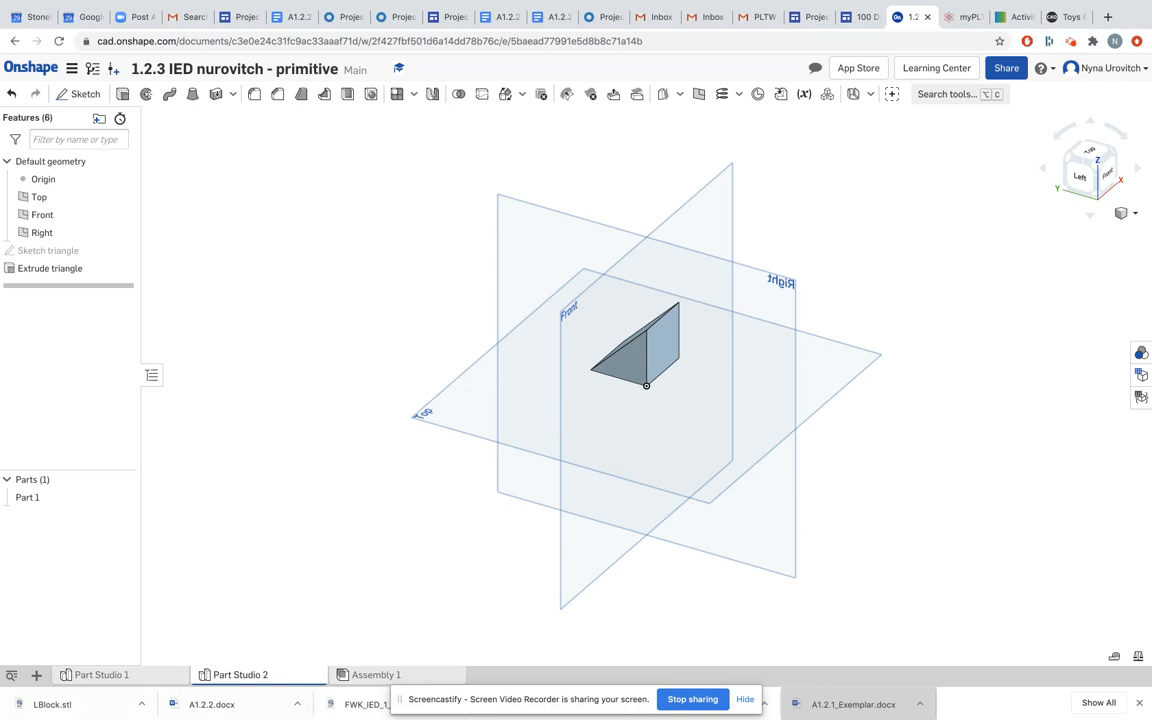
Rename Part Studio 2 as "triangle".
right_click(249, 679)
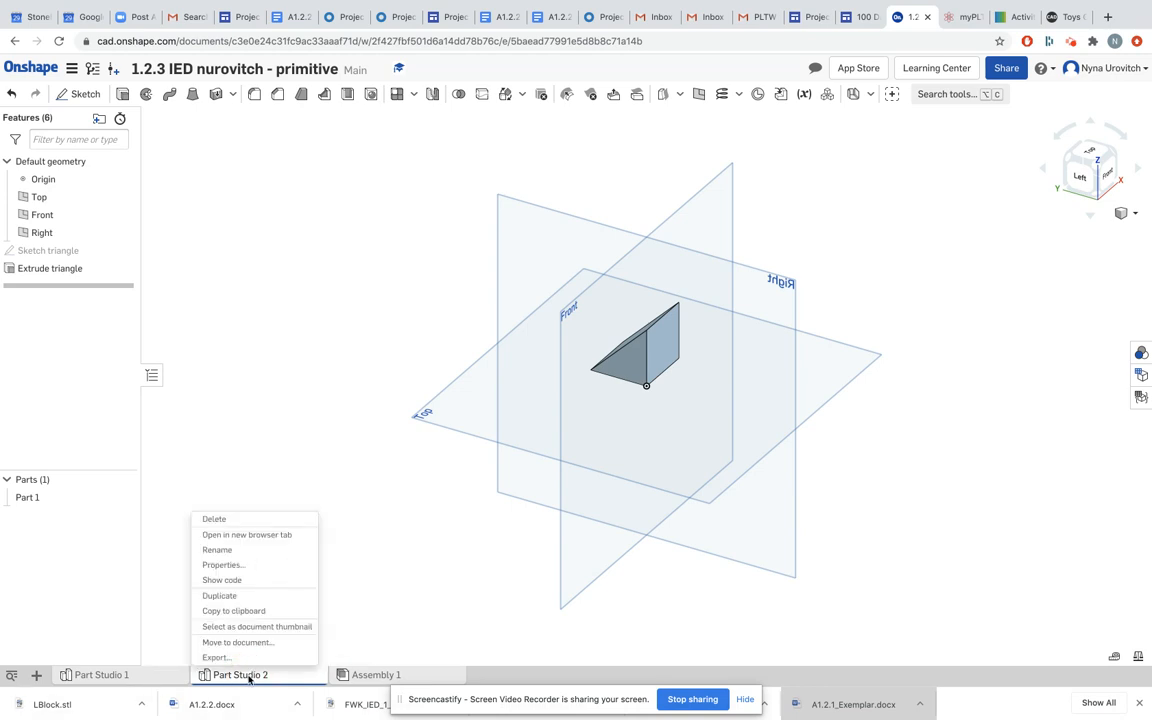
left_click(227, 550)
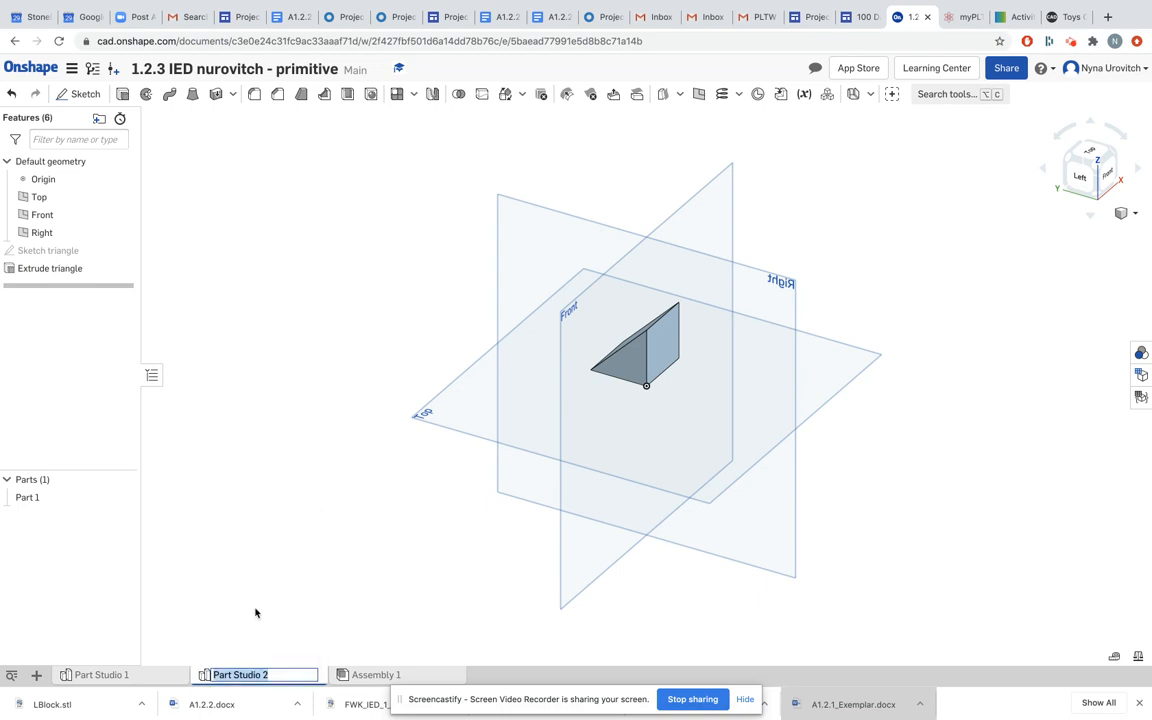
key("BackSpace")
key("Return")
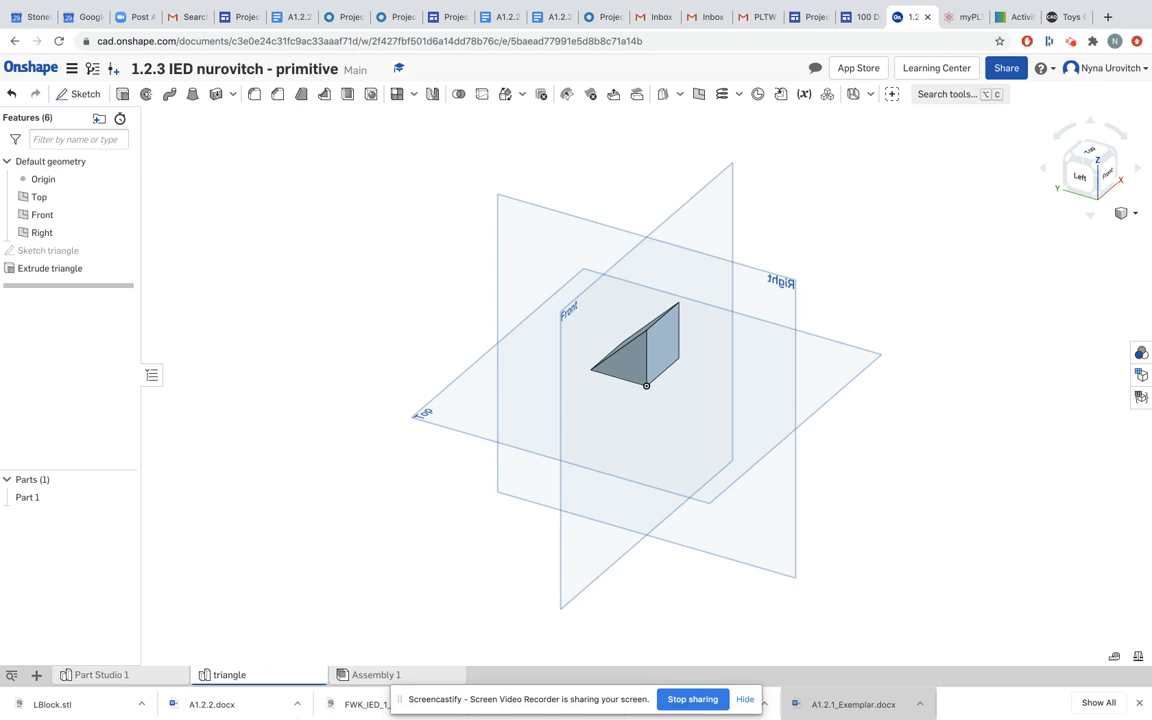
Open Part Studio 1 and rename it "tall rectangle".
left_click(121, 676)
right_click(121, 677)
left_click(99, 553)
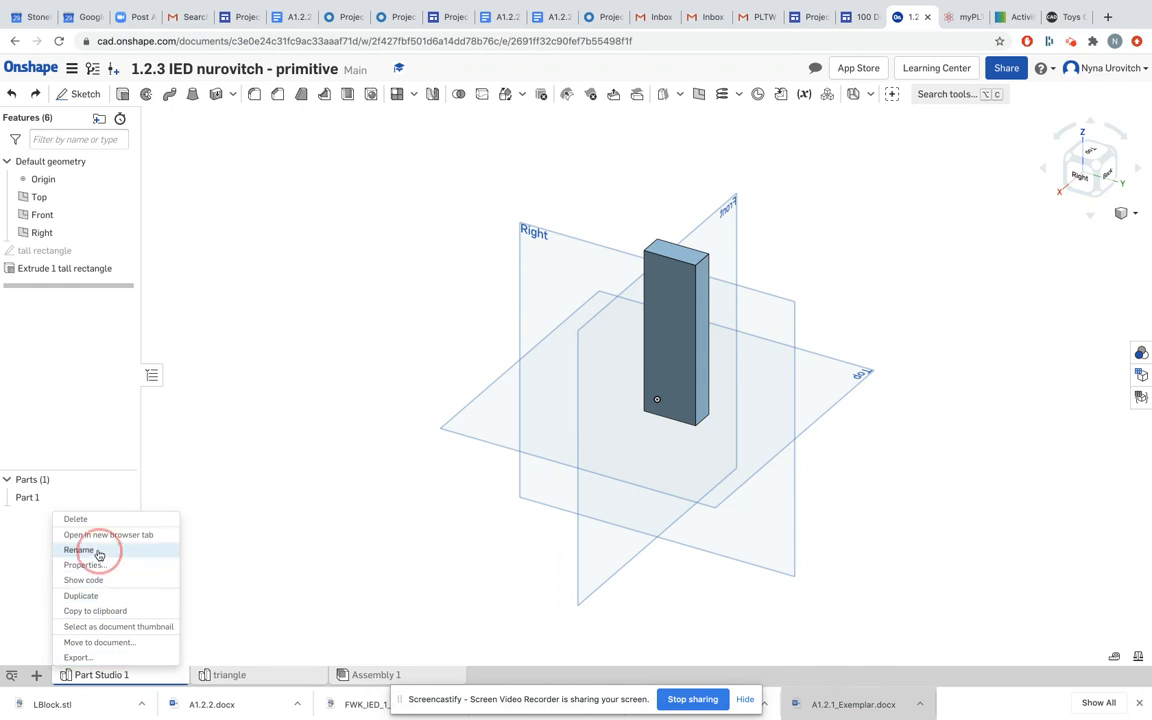
key("BackSpace")
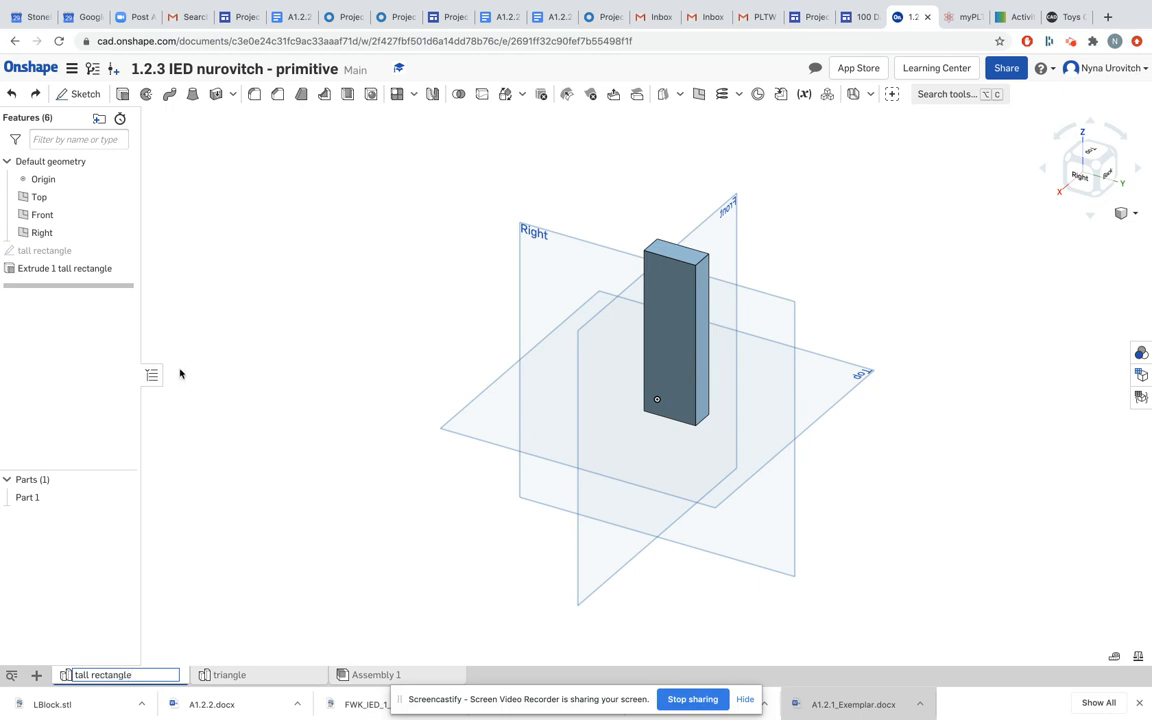
left_click(508, 632)
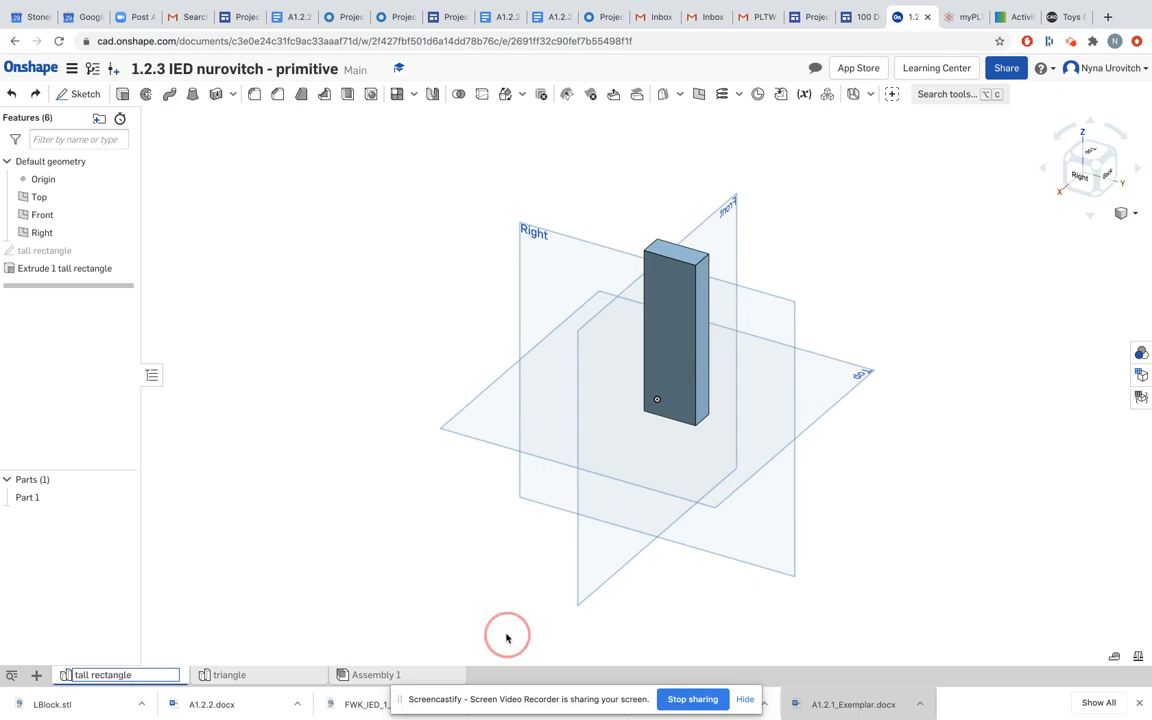